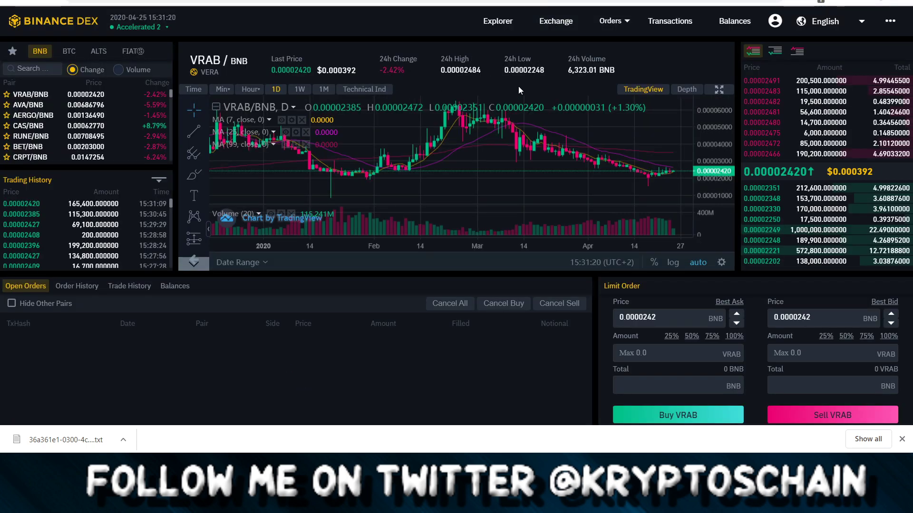
- Open the wallet options from the account icon on the VRAB/BNB trading page
{"action": "left_click", "coordinate": [773, 21]}
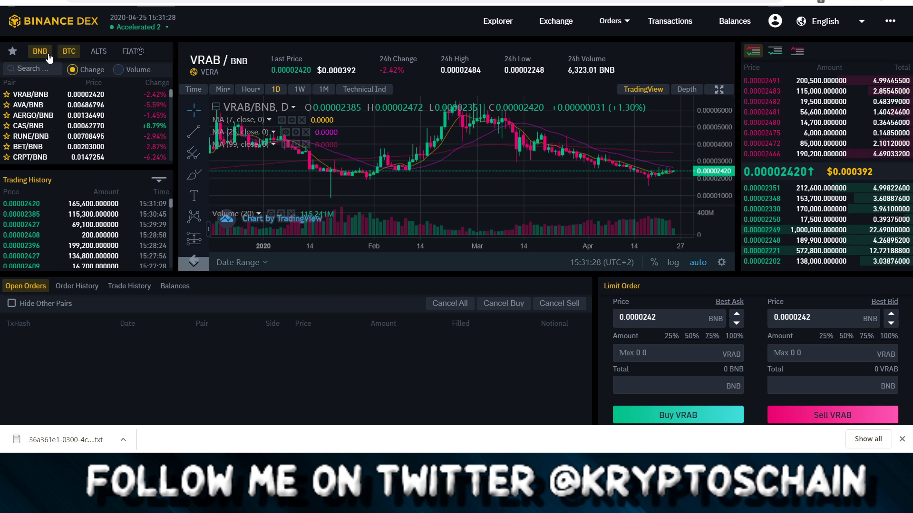
- Browse the BTC, ALTS and FIAT pair lists, then return to the BNB pairs
{"action": "left_click", "coordinate": [67, 53]}
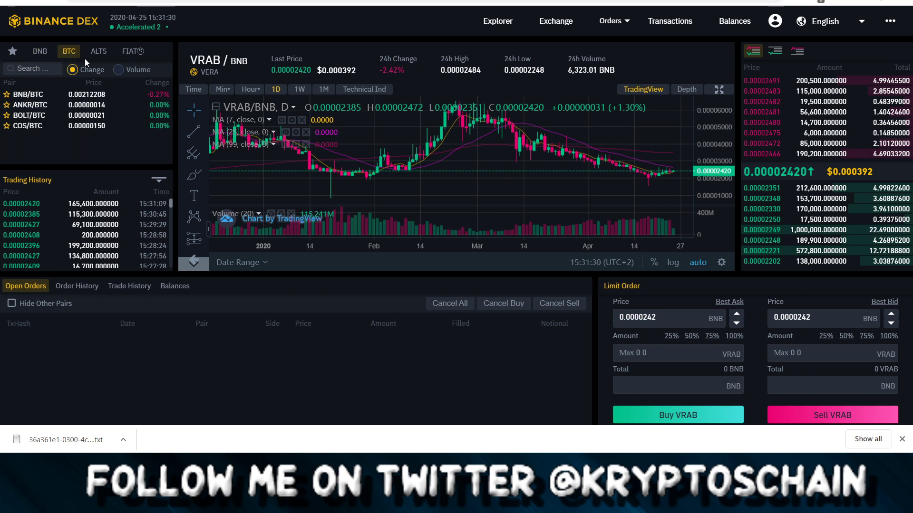
{"action": "left_click", "coordinate": [99, 50]}
{"action": "left_click", "coordinate": [131, 51]}
{"action": "left_click", "coordinate": [65, 53]}
{"action": "left_click", "coordinate": [51, 55]}
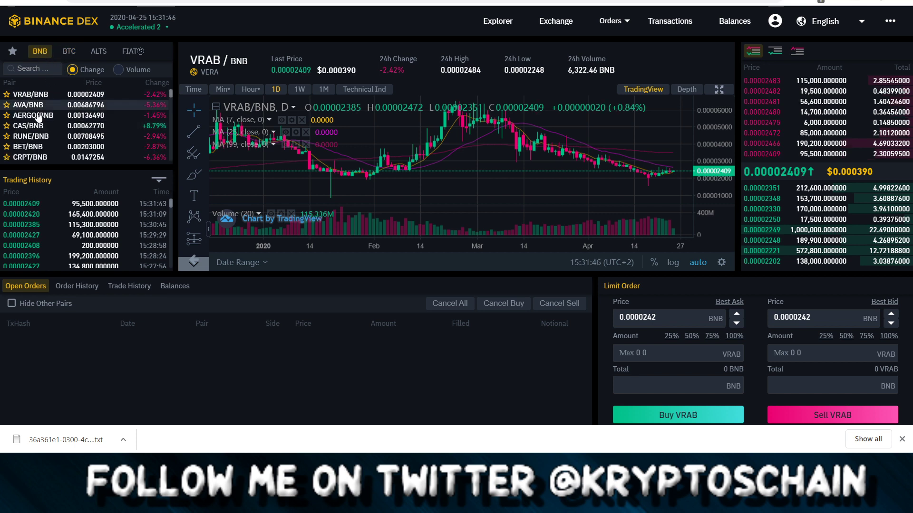
{"action": "scroll", "coordinate": [55, 104], "scroll_direction": "down", "scroll_amount": 5}
{"action": "scroll", "coordinate": [56, 105], "scroll_direction": "up", "scroll_amount": 5}
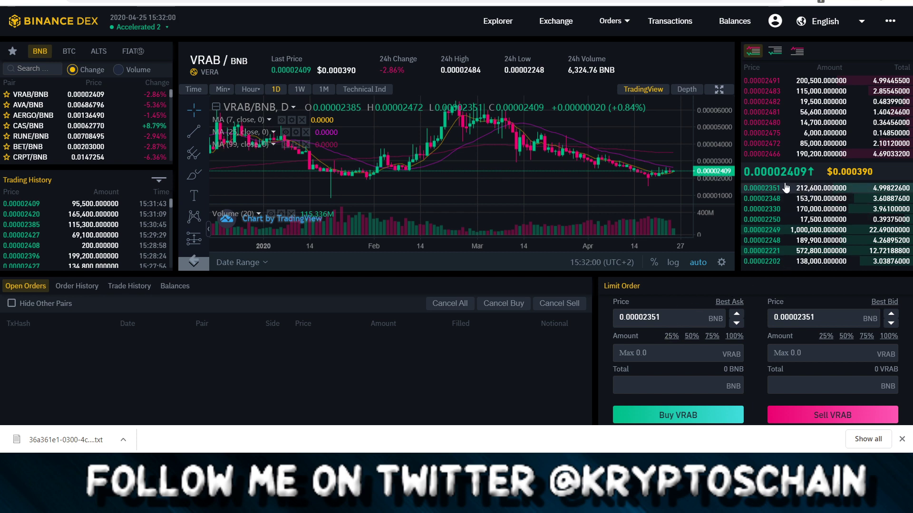
- Change the buy price to 0.00002352 BNB
{"action": "left_click", "coordinate": [668, 312]}
{"action": "key", "text": "Num_Lock"}
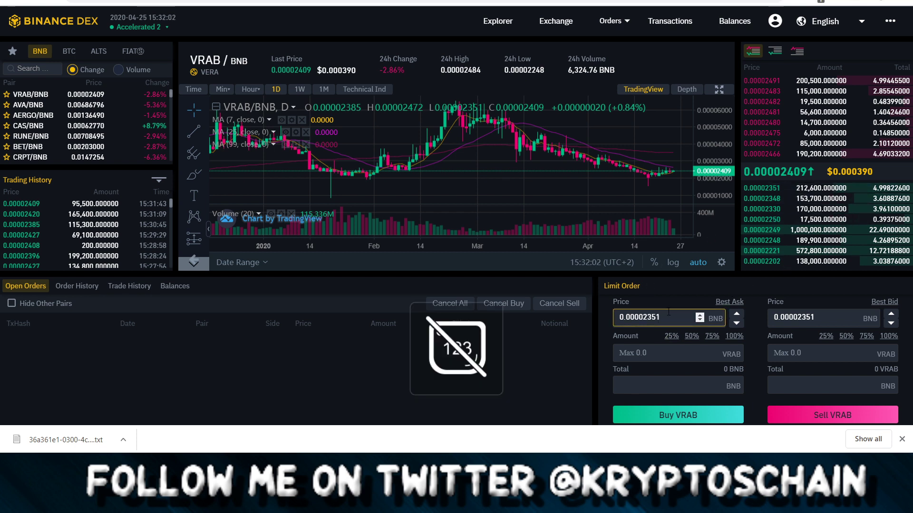
{"action": "key", "text": "BackSpace"}
{"action": "type", "text": "2"}
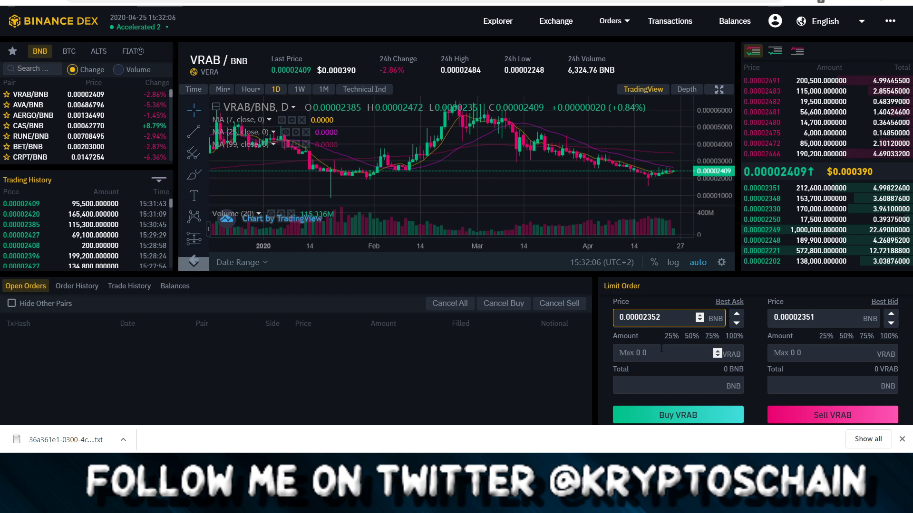
{"action": "key", "text": "Num_Lock"}
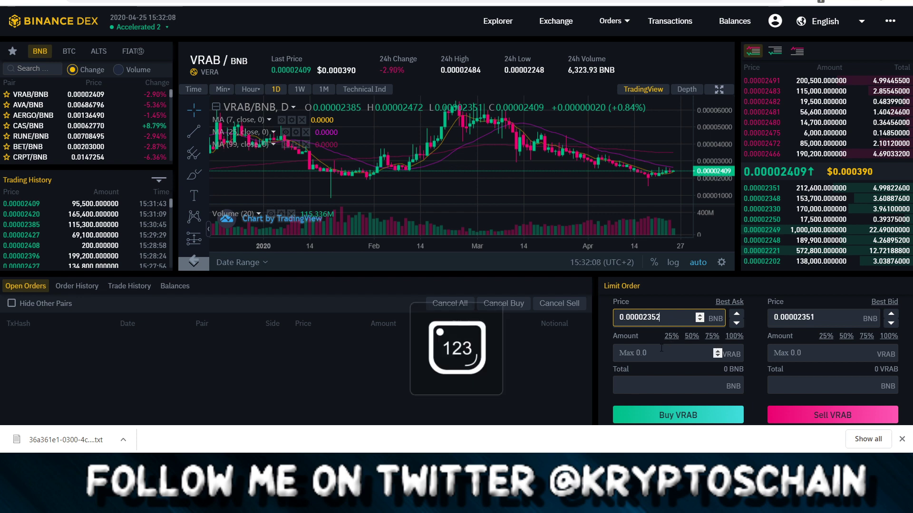
- Enter a 100000 VRAB buy amount, clear the total, and try placing the order
{"action": "left_click", "coordinate": [667, 353]}
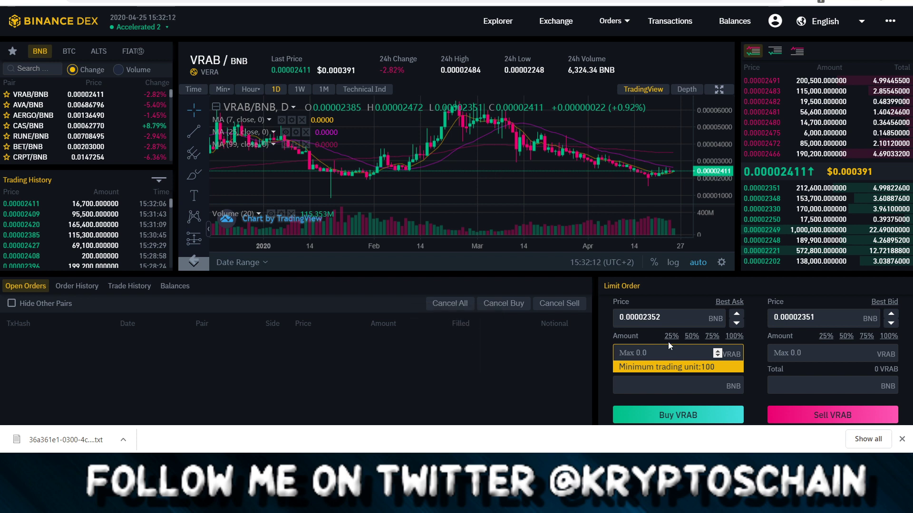
{"action": "type", "text": "100000"}
{"action": "left_click", "coordinate": [641, 383]}
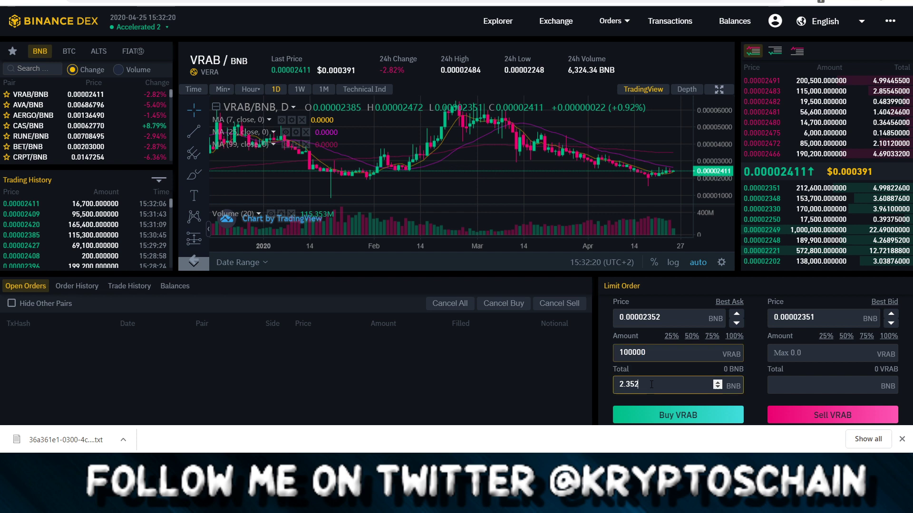
{"action": "left_click_drag", "start_coordinate": [640, 383], "coordinate": [623, 384]}
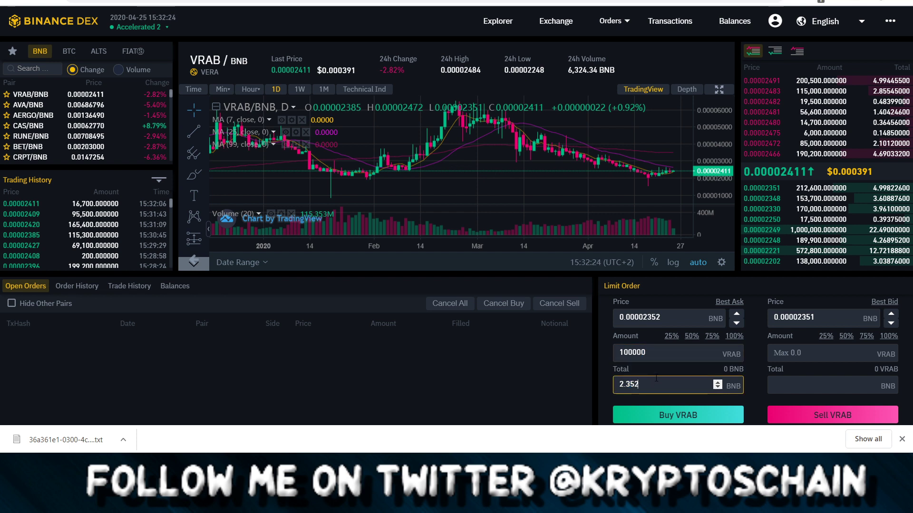
{"action": "key", "text": "BackSpace"}
{"action": "left_click", "coordinate": [647, 420]}
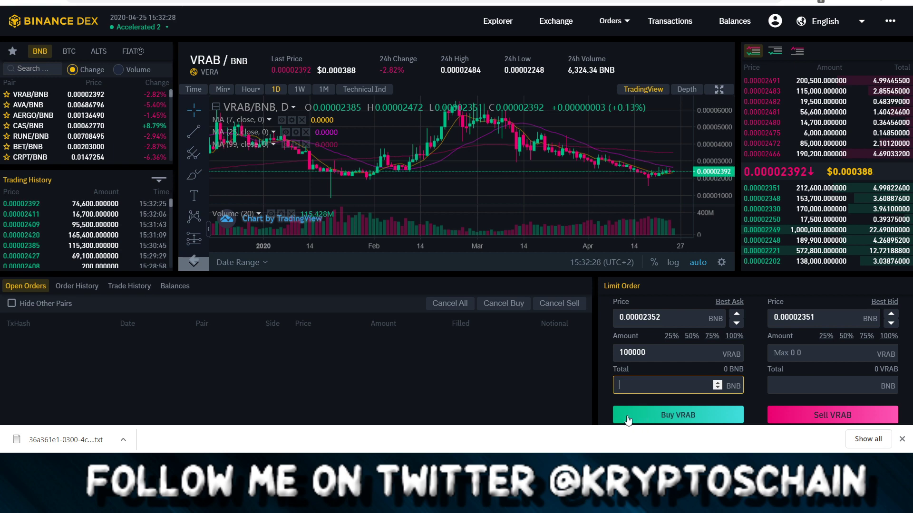
- Dismiss the browser downloads bar and pan the price chart back and forth
{"action": "left_click", "coordinate": [901, 440]}
{"action": "left_click", "coordinate": [674, 405]}
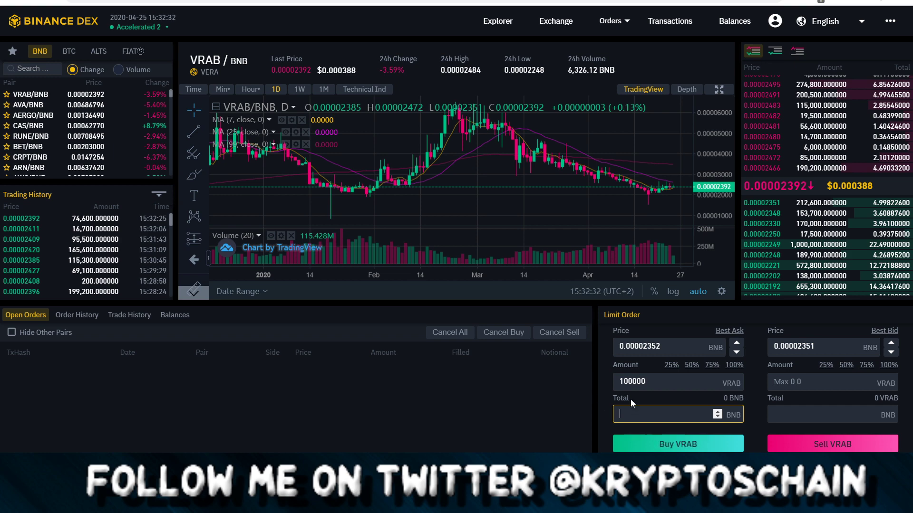
{"action": "left_click_drag", "start_coordinate": [616, 171], "coordinate": [563, 173]}
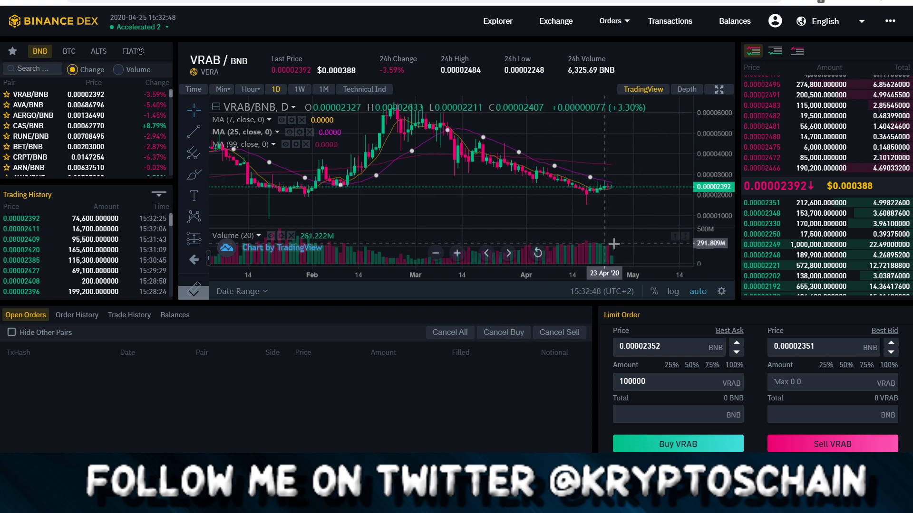
{"action": "left_click_drag", "start_coordinate": [595, 197], "coordinate": [577, 193]}
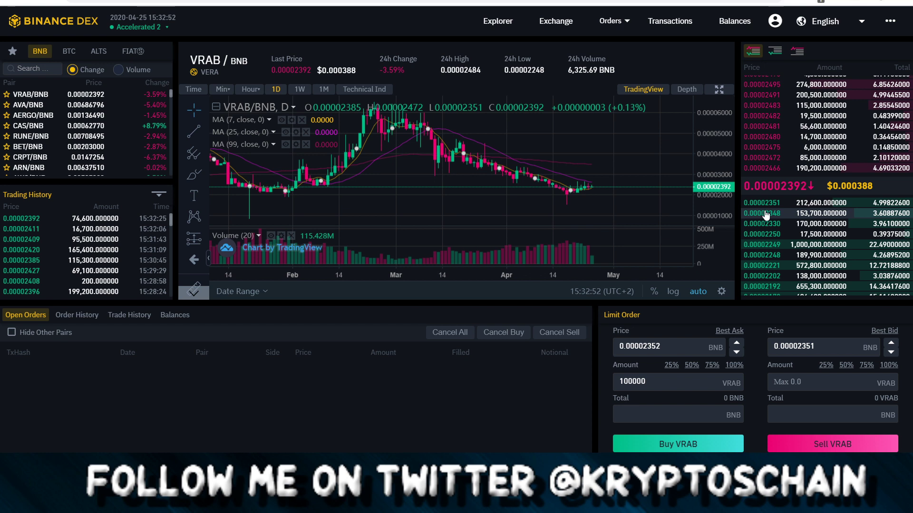
- Set the limit prices by picking ask and bid rows in the order book
{"action": "left_click", "coordinate": [773, 167]}
{"action": "left_click", "coordinate": [776, 213]}
{"action": "left_click", "coordinate": [774, 169]}
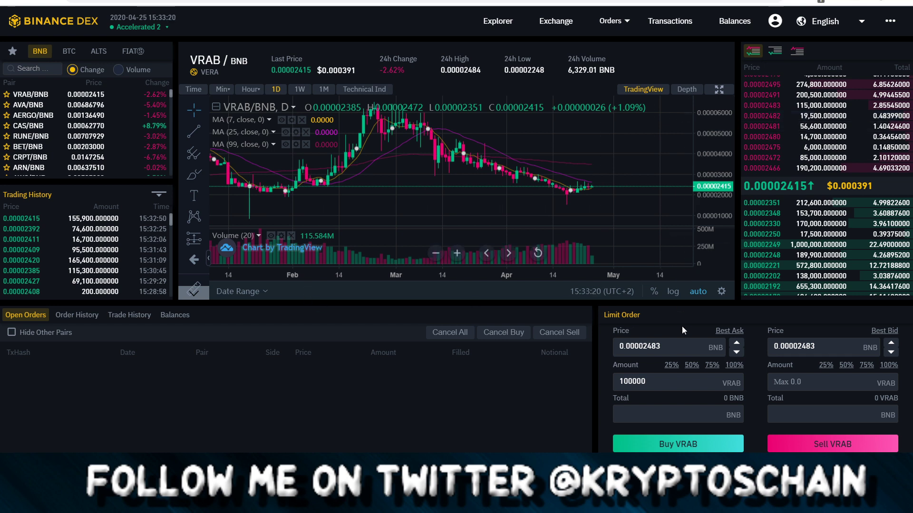
- Set both limit prices from the order book, ending on the 0.00002249 bid
{"action": "left_click", "coordinate": [824, 347]}
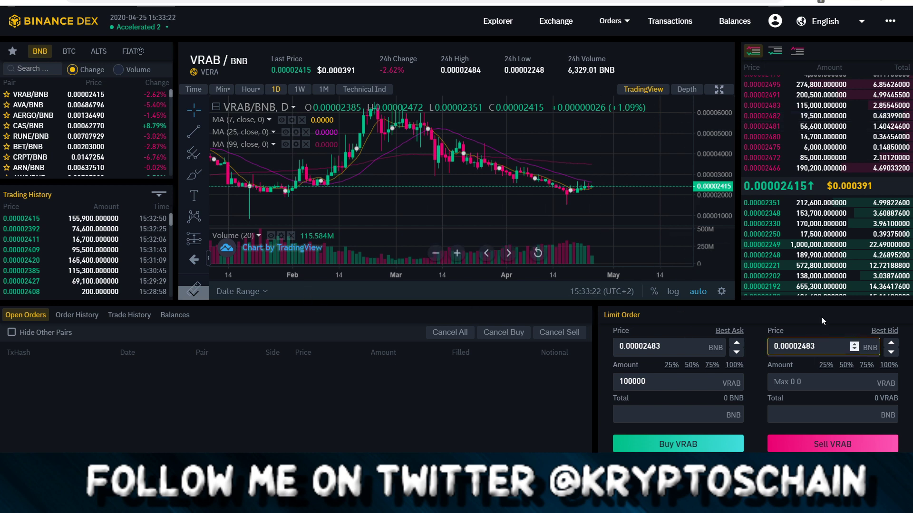
{"action": "left_click", "coordinate": [763, 172]}
{"action": "left_click", "coordinate": [774, 244]}
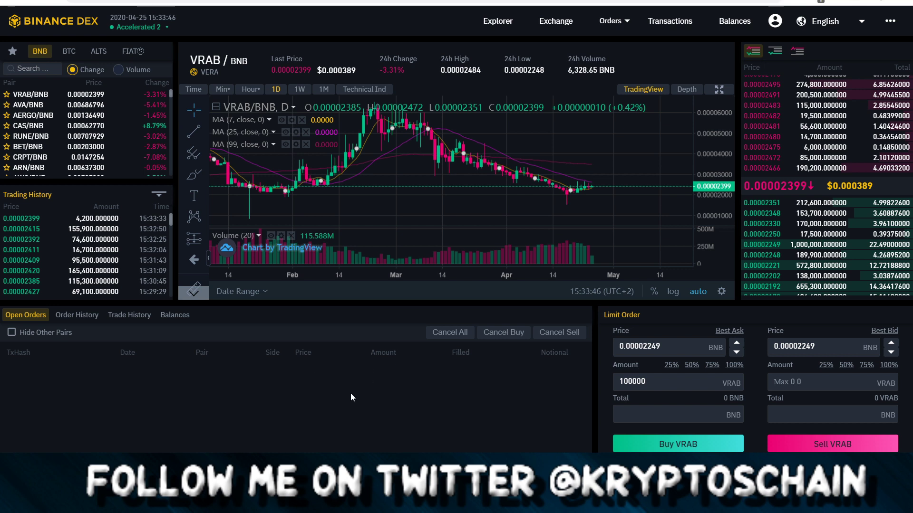
- View order history, return to open orders, and switch the order book to bids only
{"action": "left_click", "coordinate": [77, 314]}
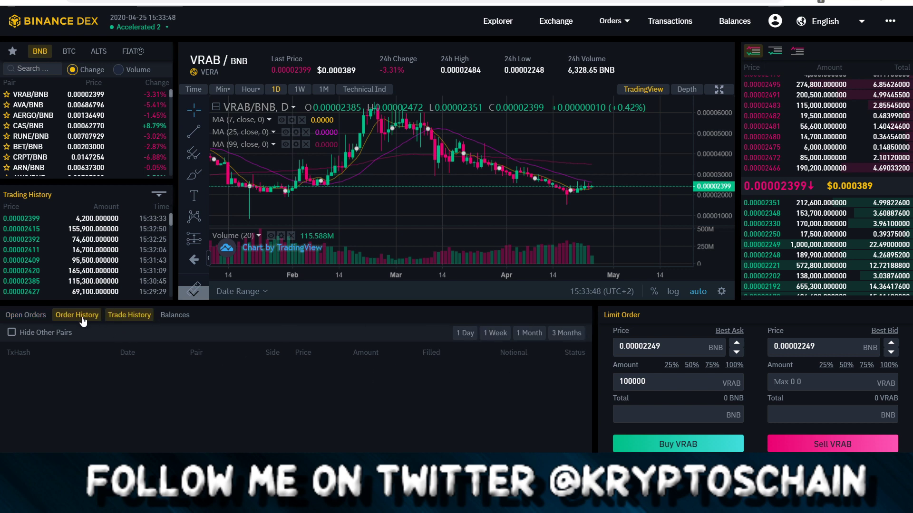
{"action": "left_click", "coordinate": [30, 316]}
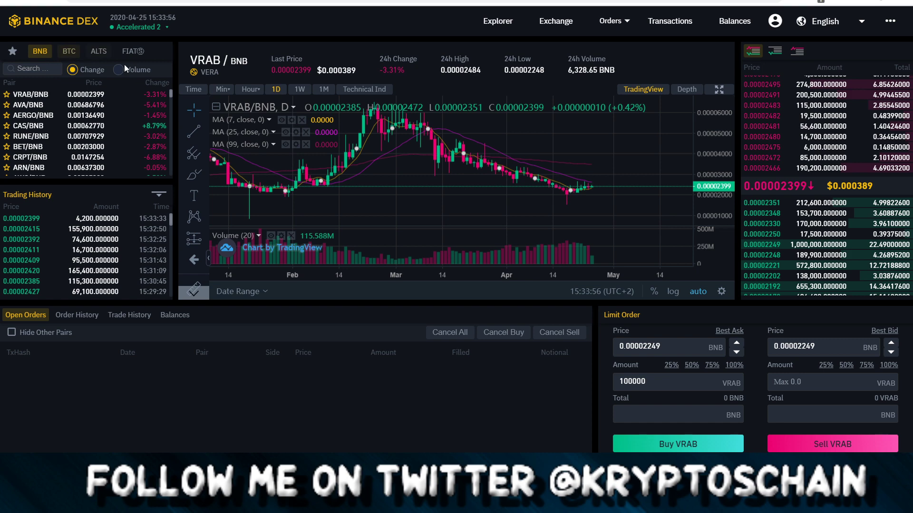
{"action": "left_click", "coordinate": [774, 51]}
{"action": "left_click", "coordinate": [752, 52]}
{"action": "left_click", "coordinate": [774, 51]}
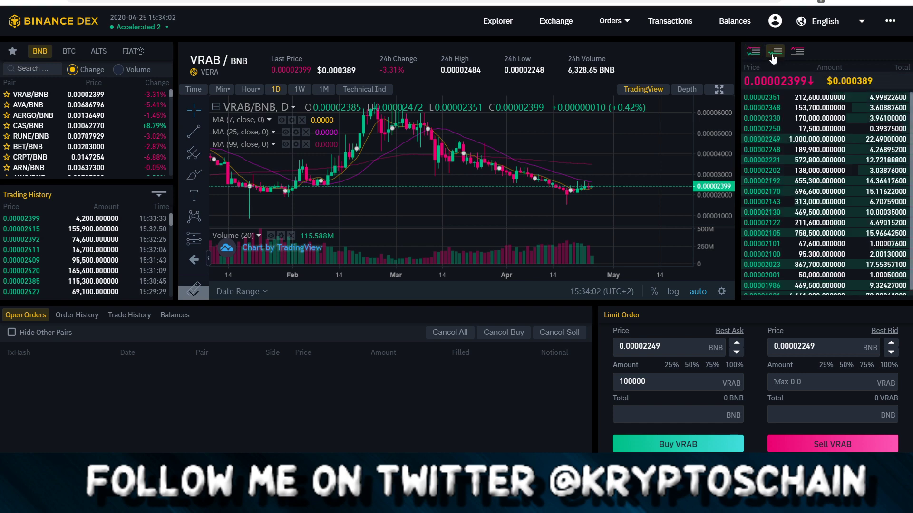
{"action": "scroll", "coordinate": [787, 206], "scroll_direction": "down", "scroll_amount": 1}
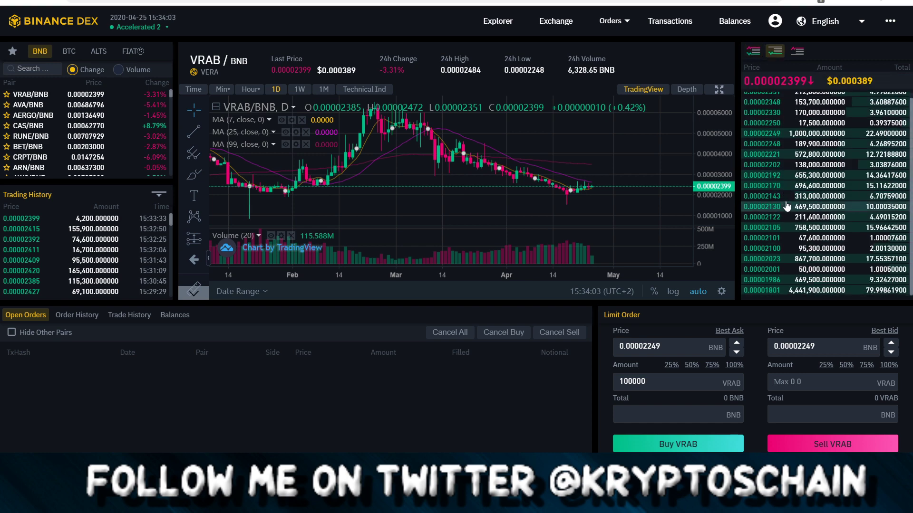
- Show asks only, restore the combined order book, and open the wallet options
{"action": "left_click", "coordinate": [797, 51]}
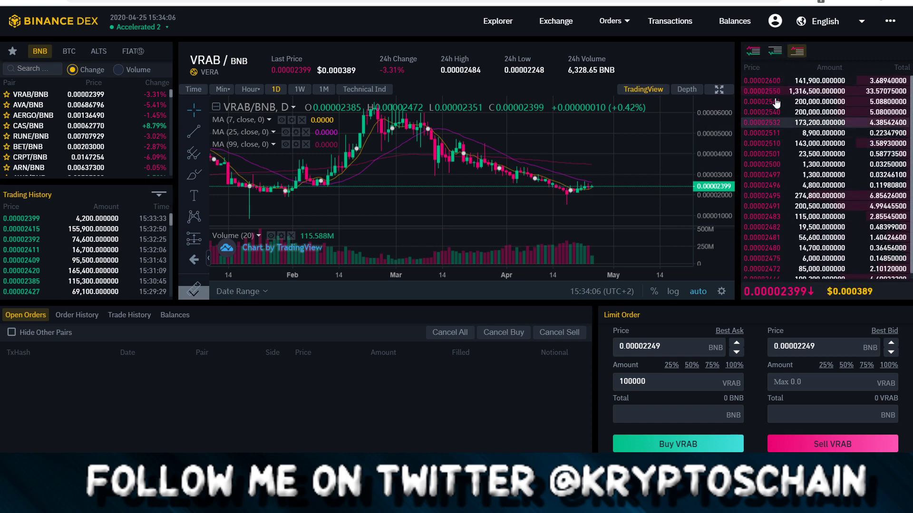
{"action": "scroll", "coordinate": [761, 128], "scroll_direction": "down", "scroll_amount": 1}
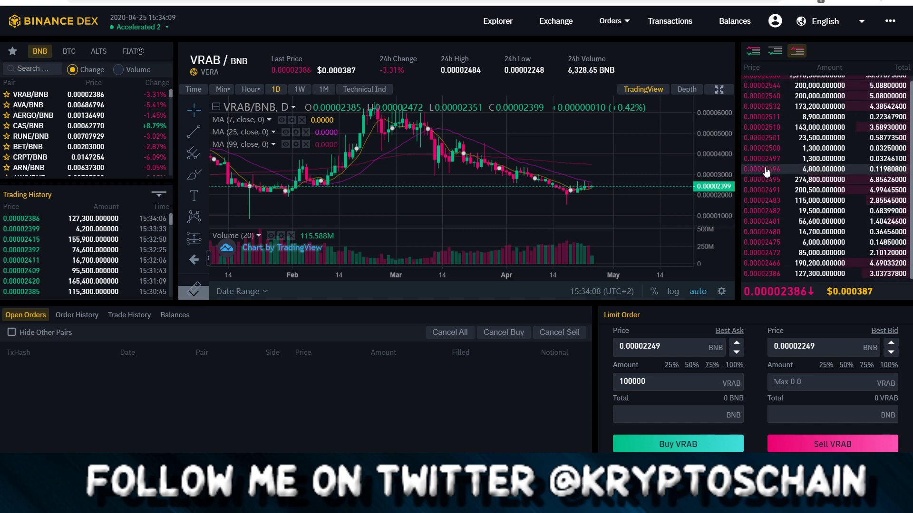
{"action": "left_click", "coordinate": [753, 51]}
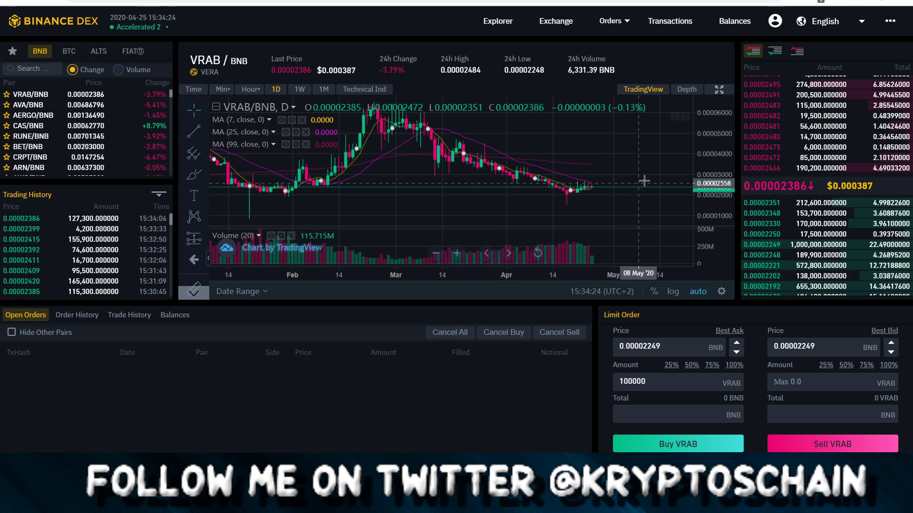
{"action": "left_click", "coordinate": [775, 22]}
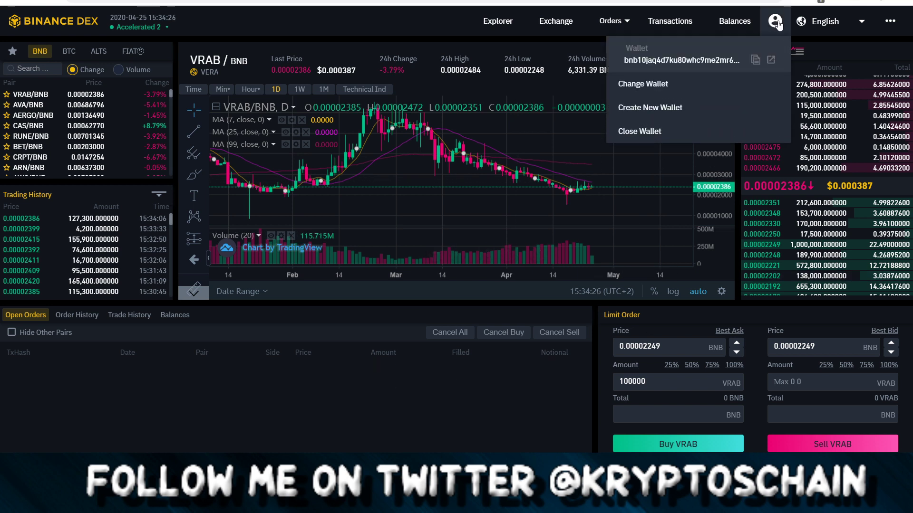